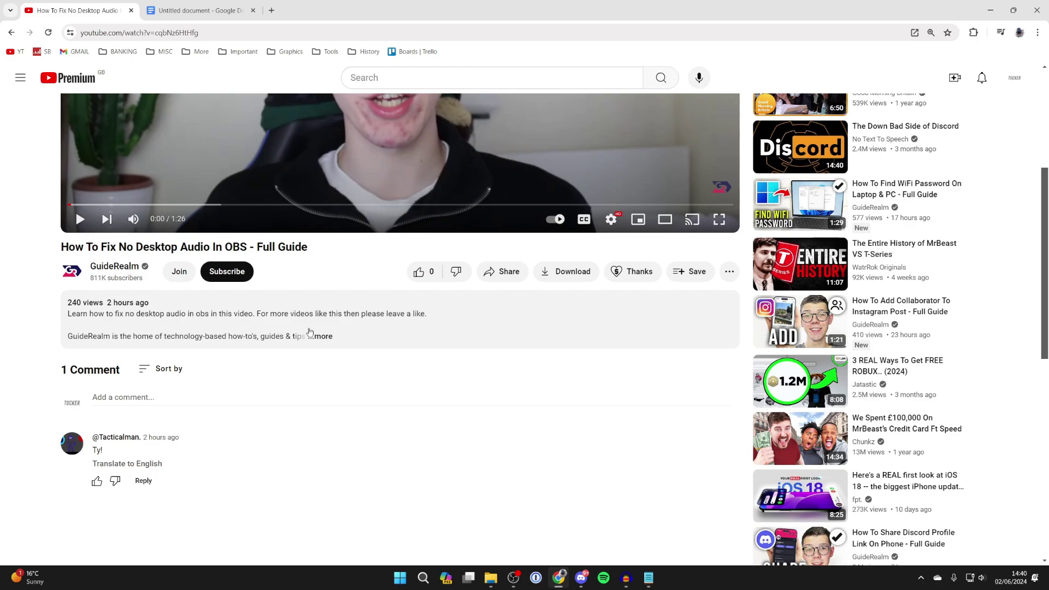
# Expand the description and show the transcript panel beside the OBS audio guide video.
pyautogui.click(309, 332)
pyautogui.scroll(-2, 270, 323)
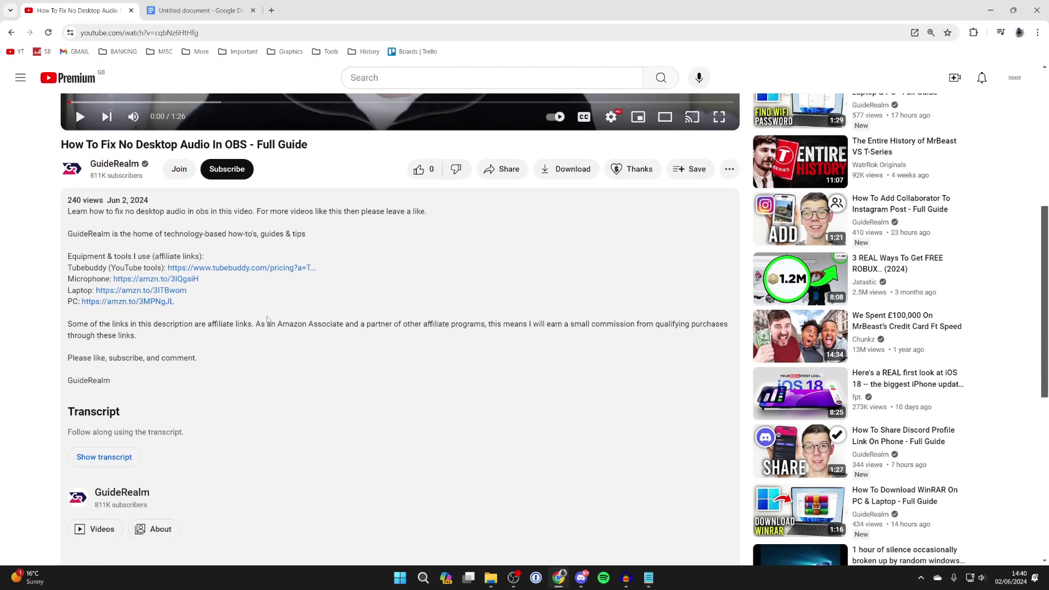
pyautogui.scroll(-1, 268, 319)
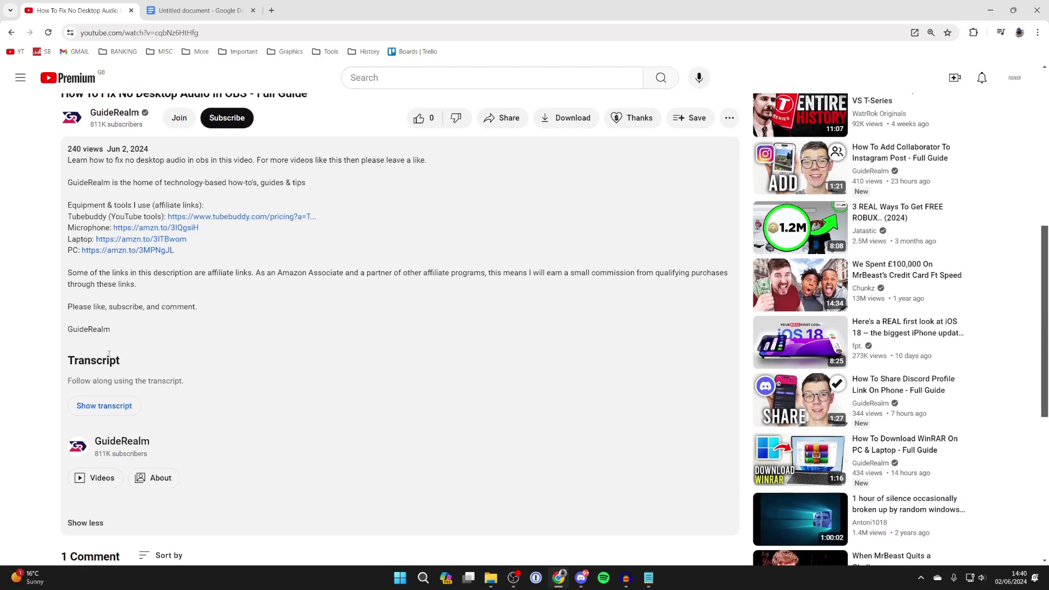
pyautogui.click(104, 406)
pyautogui.click(322, 462)
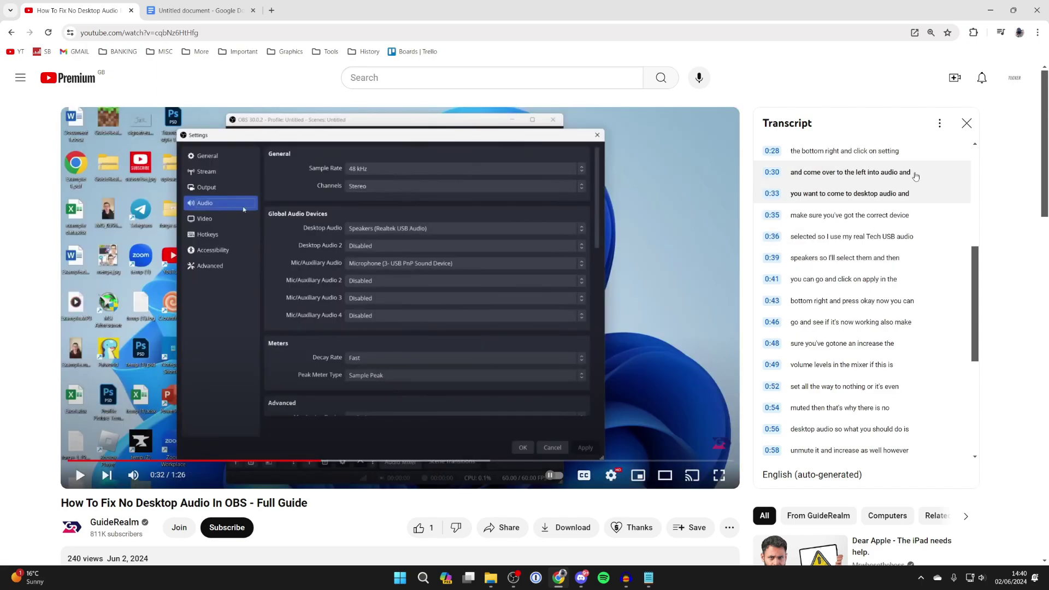
pyautogui.click(940, 125)
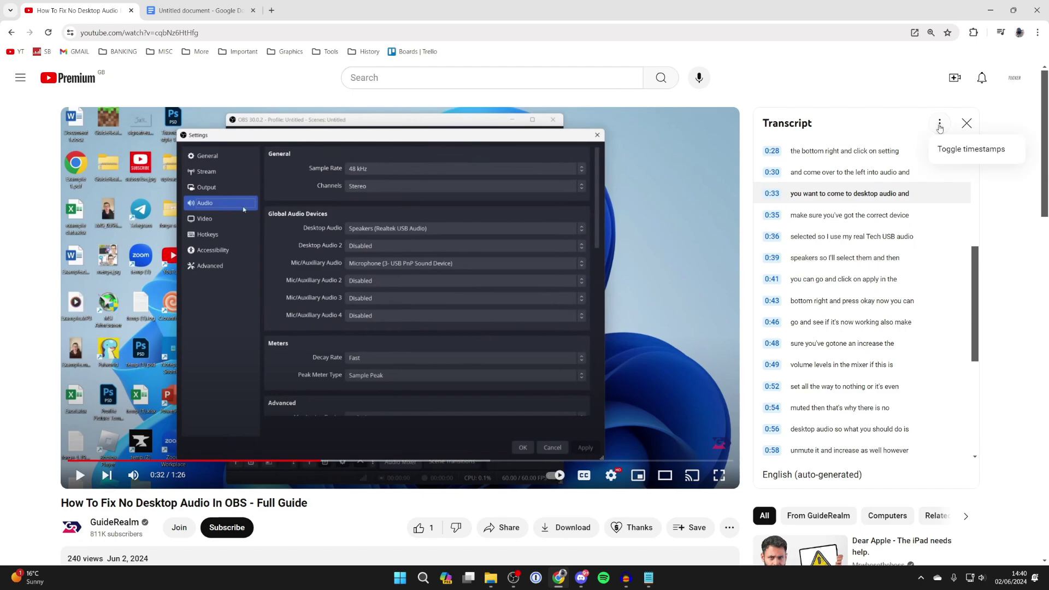
# Toggle timestamps off so the transcript shows only the spoken lines.
pyautogui.click(958, 149)
pyautogui.scroll(4, 849, 215)
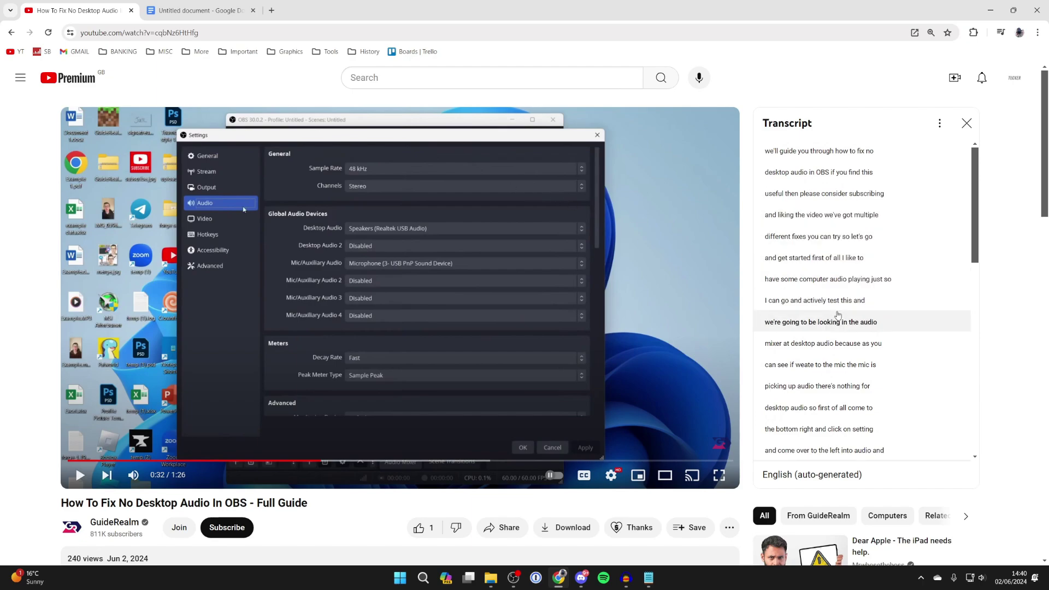
pyautogui.scroll(-3, 838, 279)
pyautogui.scroll(3, 838, 293)
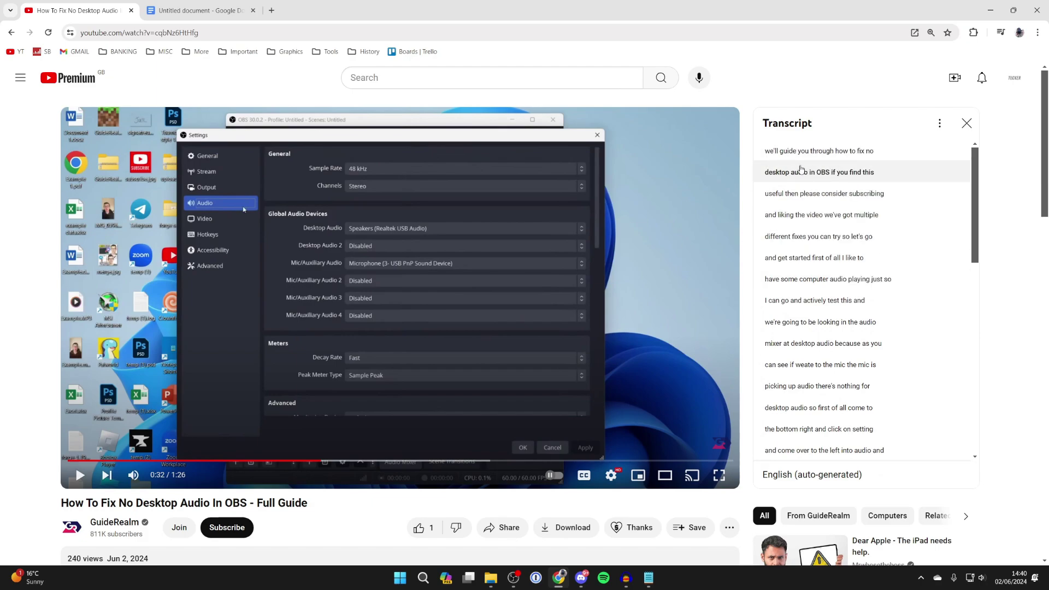
# Select every transcript line from the first to 'or do whatever' and copy it.
pyautogui.moveTo(767, 154)
pyautogui.mouseDown()
pyautogui.moveTo(818, 385)
pyautogui.moveTo(815, 469)
pyautogui.mouseUp()
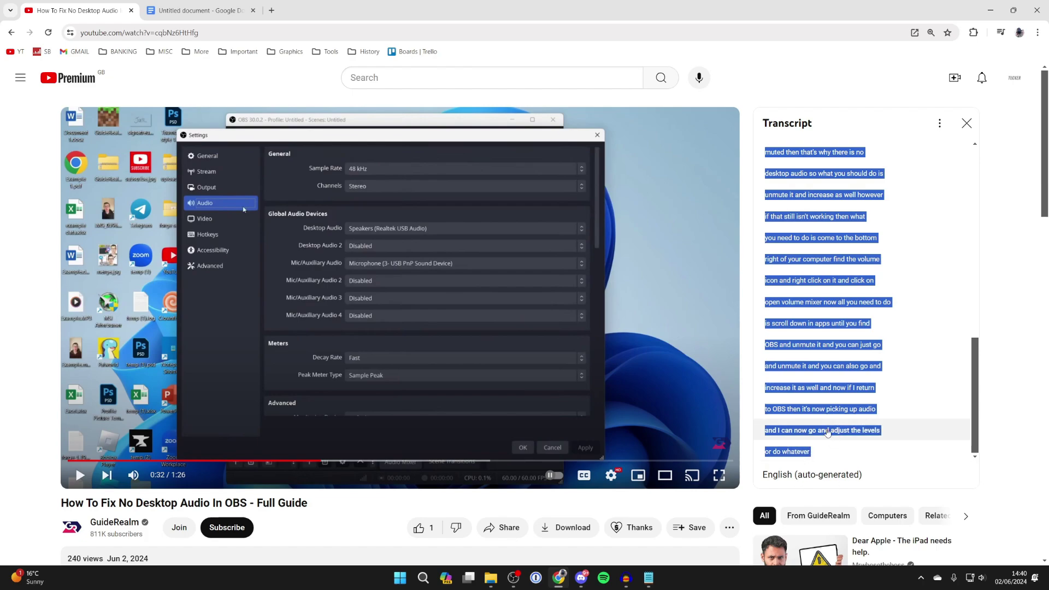
pyautogui.rightClick(873, 263)
pyautogui.click(823, 272)
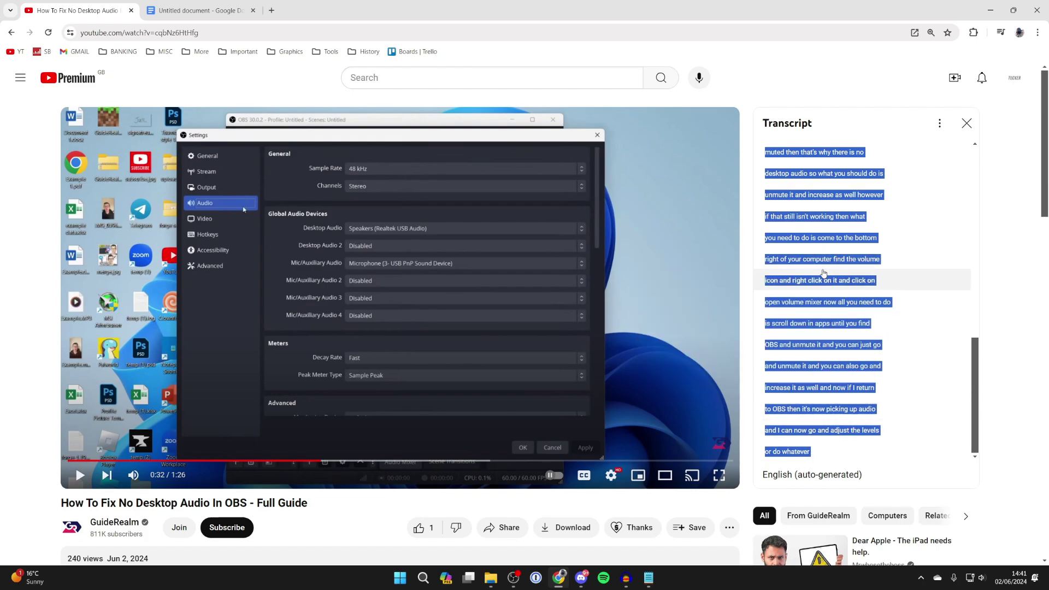
# Paste the transcript without formatting into the untitled Google Docs document.
pyautogui.click(205, 7)
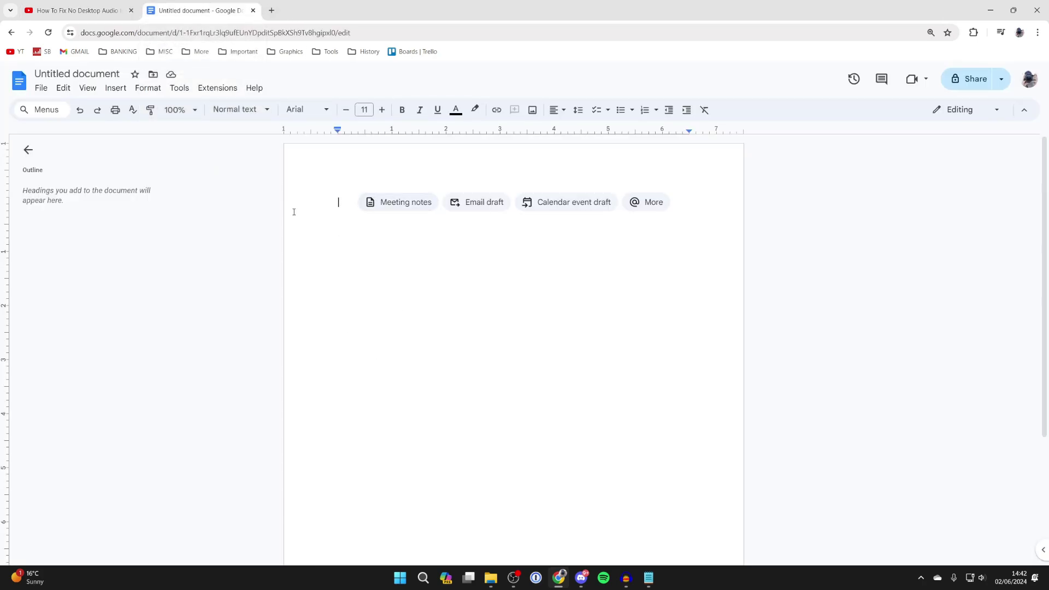
pyautogui.rightClick(335, 201)
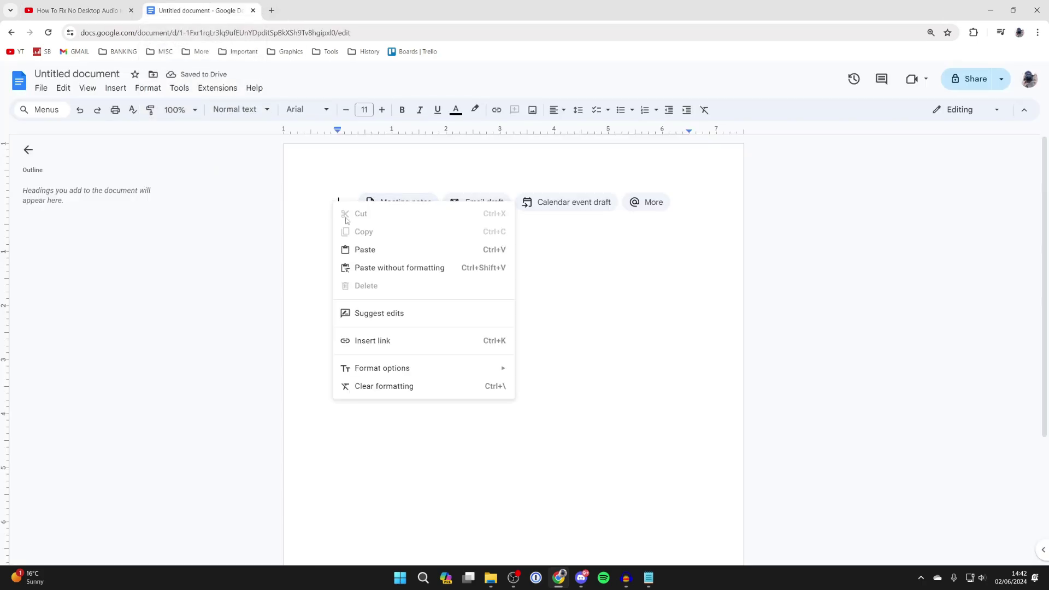
pyautogui.click(356, 269)
pyautogui.scroll(3, 357, 269)
pyautogui.scroll(-3, 361, 267)
pyautogui.scroll(1, 365, 266)
pyautogui.scroll(2, 374, 264)
pyautogui.scroll(1, 374, 265)
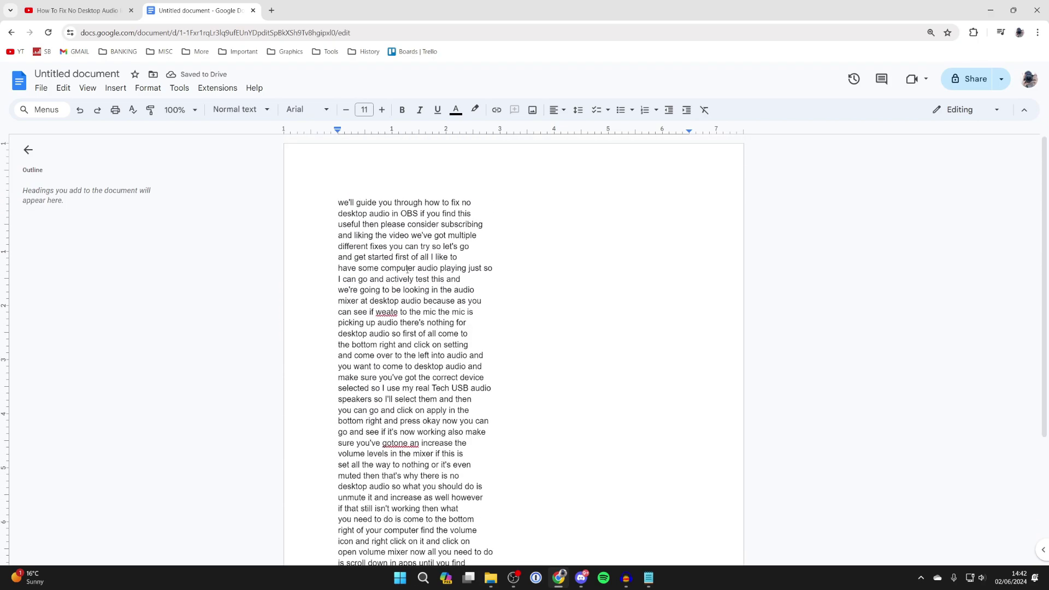